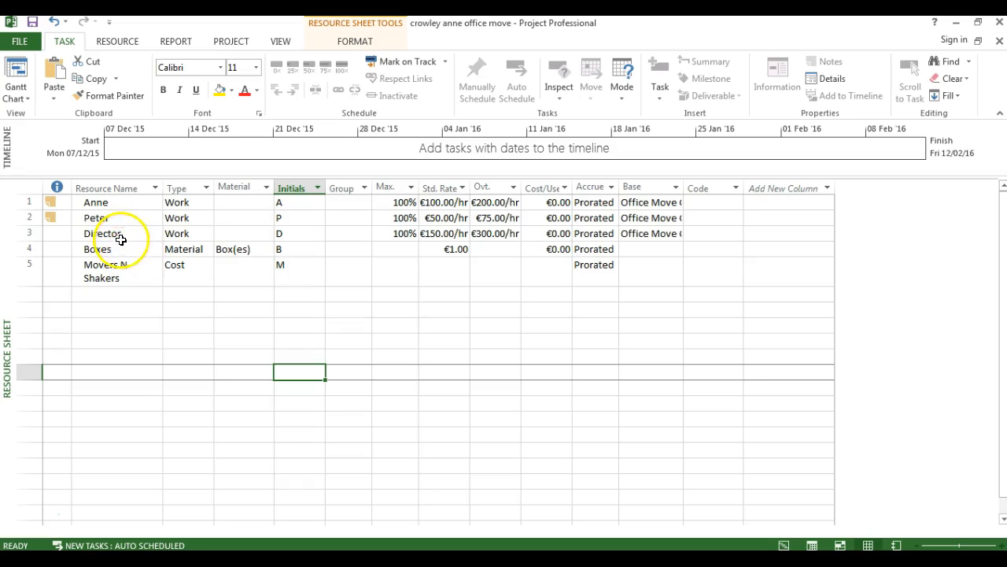
# Switch to the Gantt Chart view and assign the work resource with initial A to the View Premises task
pyautogui.click(23, 101)
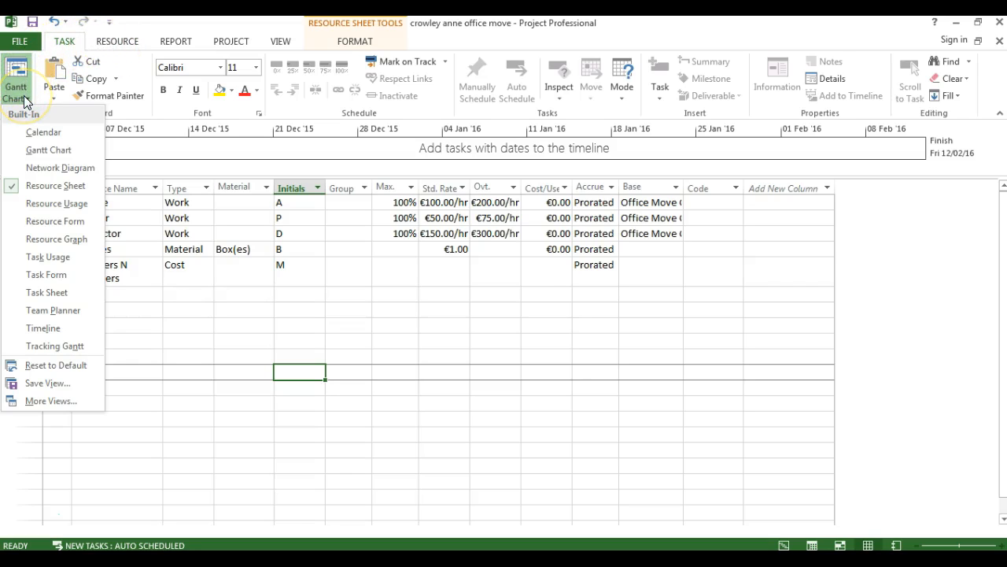
pyautogui.click(29, 154)
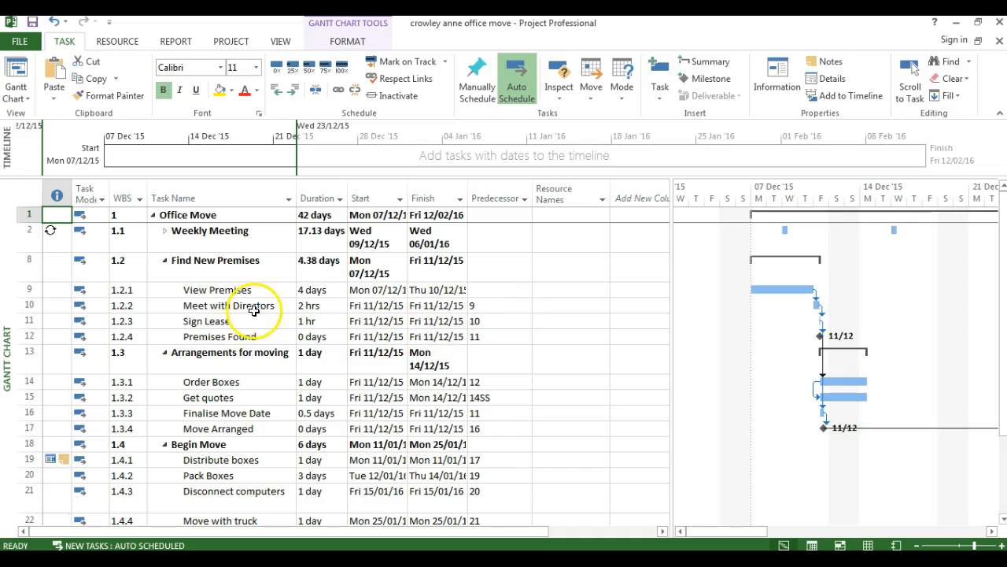
pyautogui.doubleClick(198, 289)
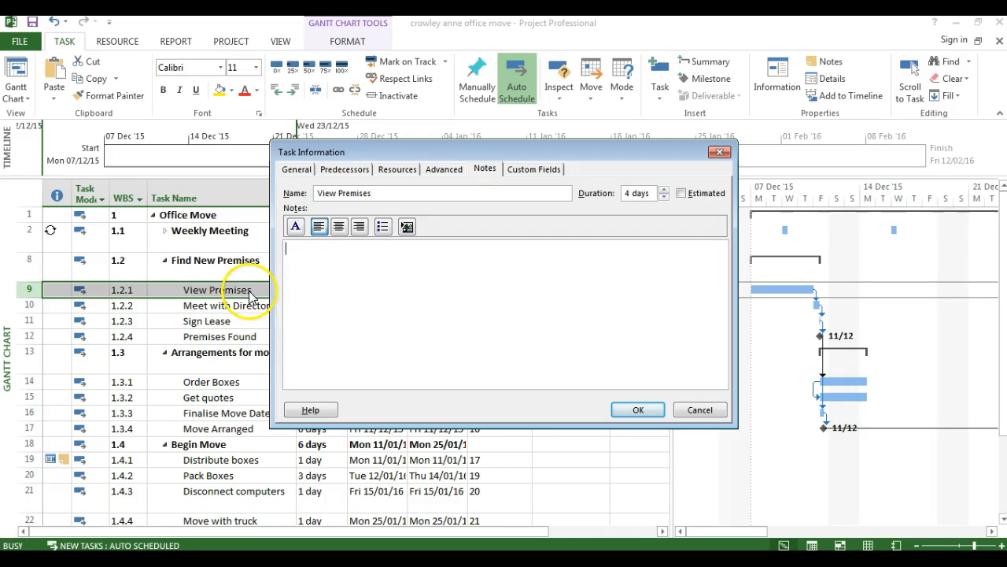
pyautogui.click(396, 170)
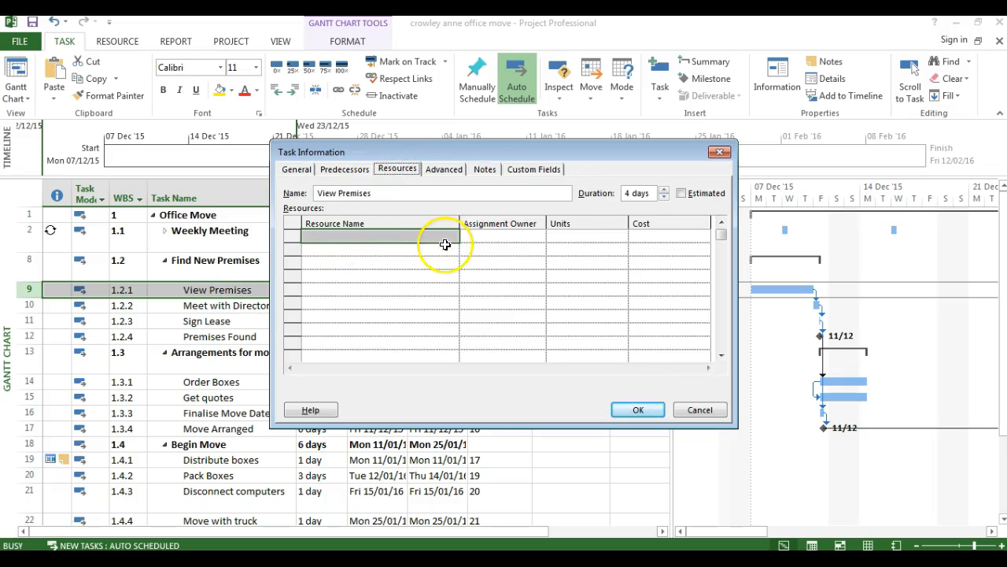
pyautogui.click(404, 234)
pyautogui.click(453, 237)
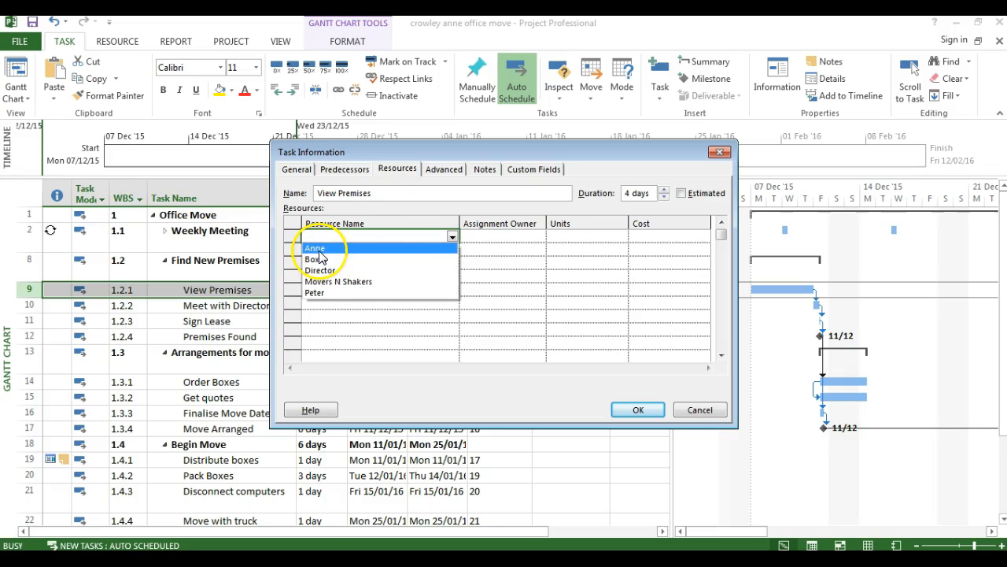
pyautogui.click(317, 248)
pyautogui.click(638, 411)
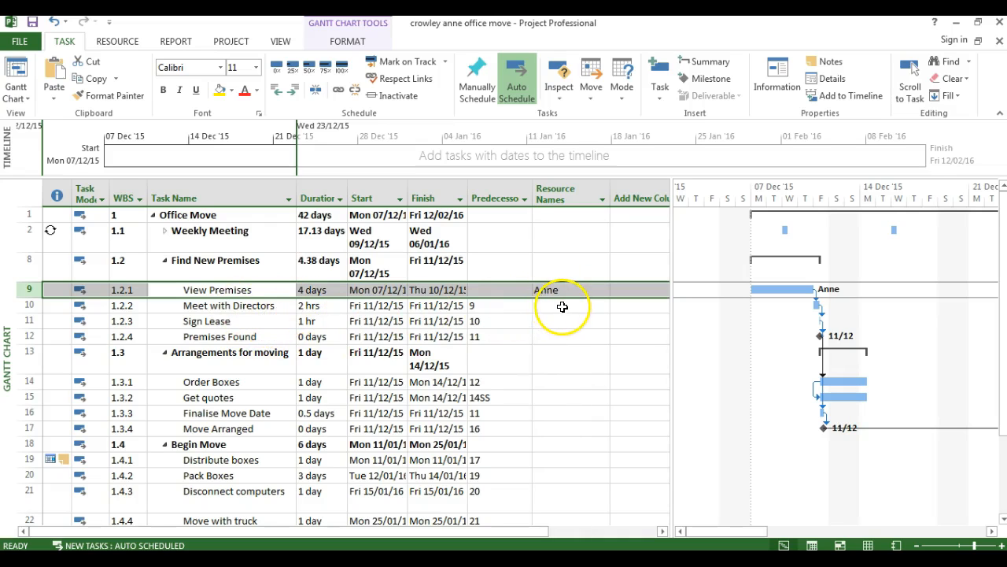
# Assign both work resources with initials A and P to the Meet with Directors task
pyautogui.click(560, 306)
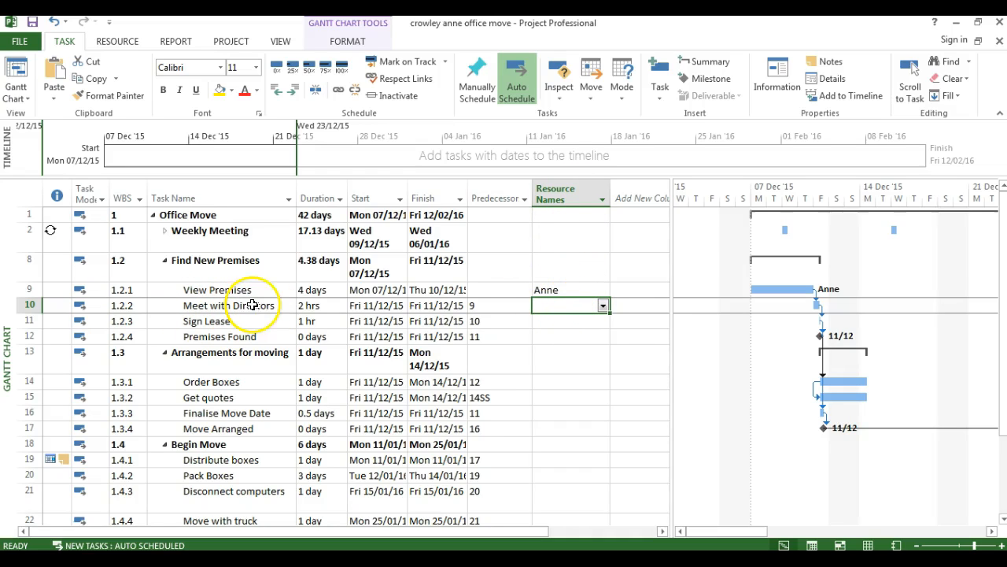
pyautogui.click(603, 306)
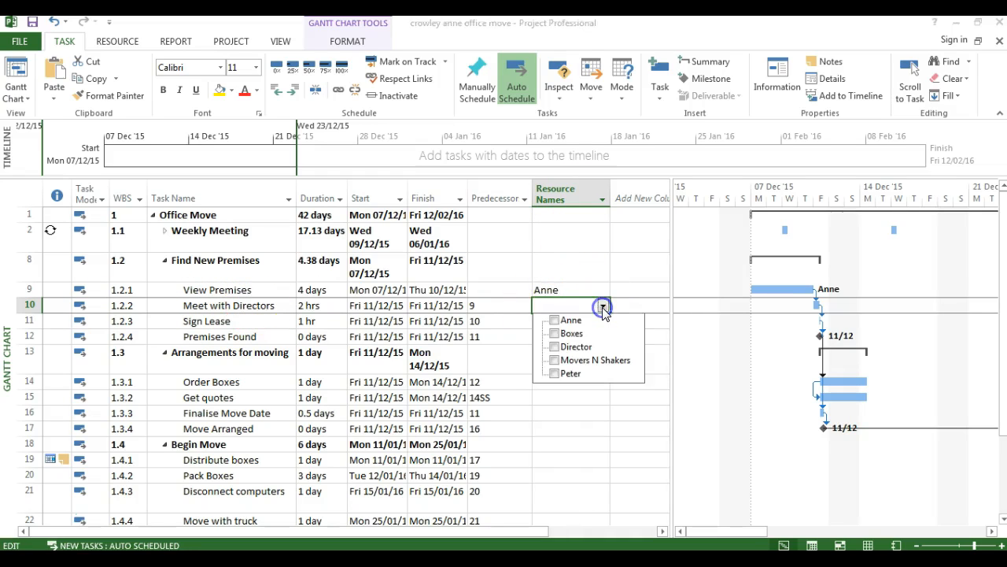
pyautogui.click(555, 321)
pyautogui.click(555, 373)
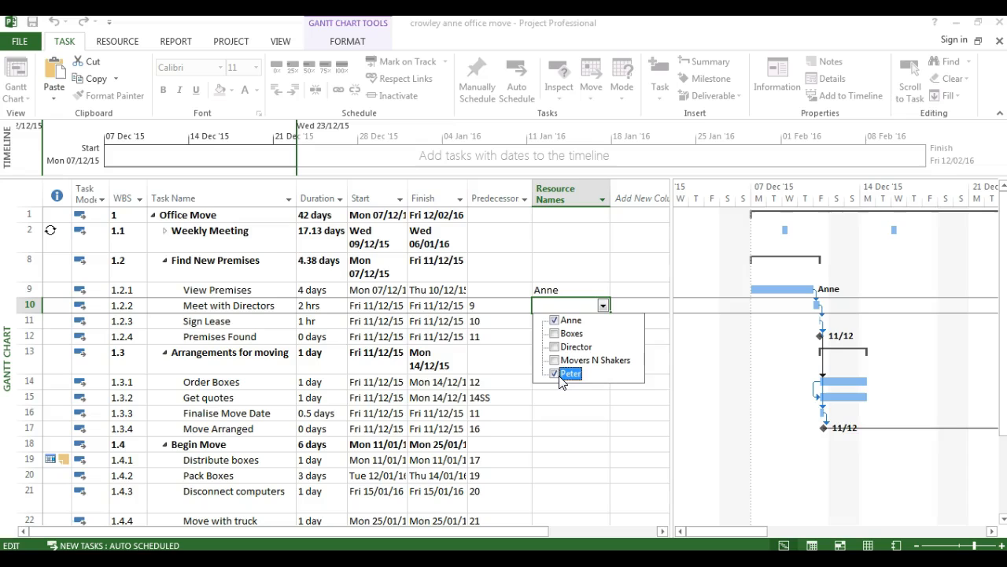
pyautogui.press('Return')
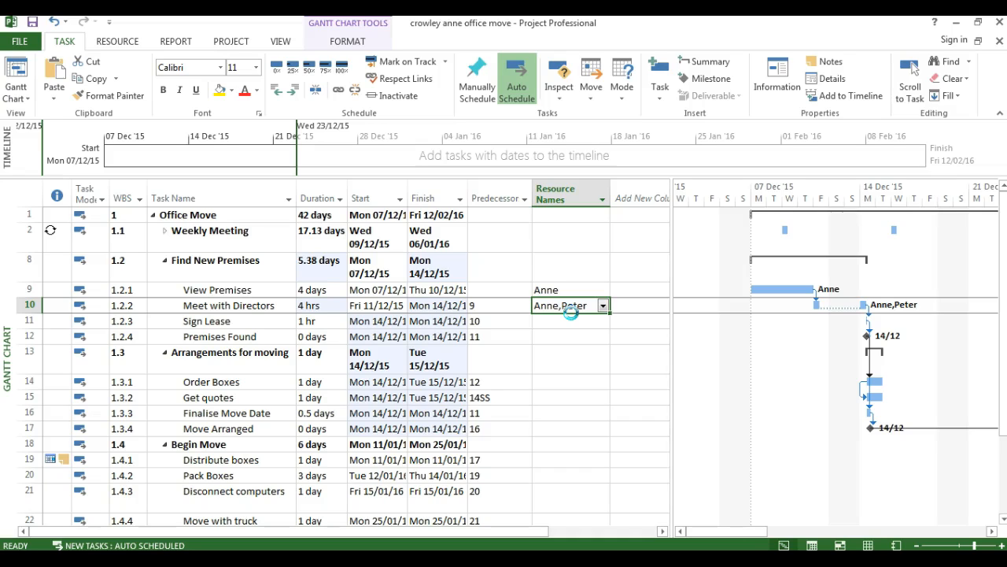
# Assign the resource with initial A to the Sign Lease and Order Boxes tasks
pyautogui.press('Down')
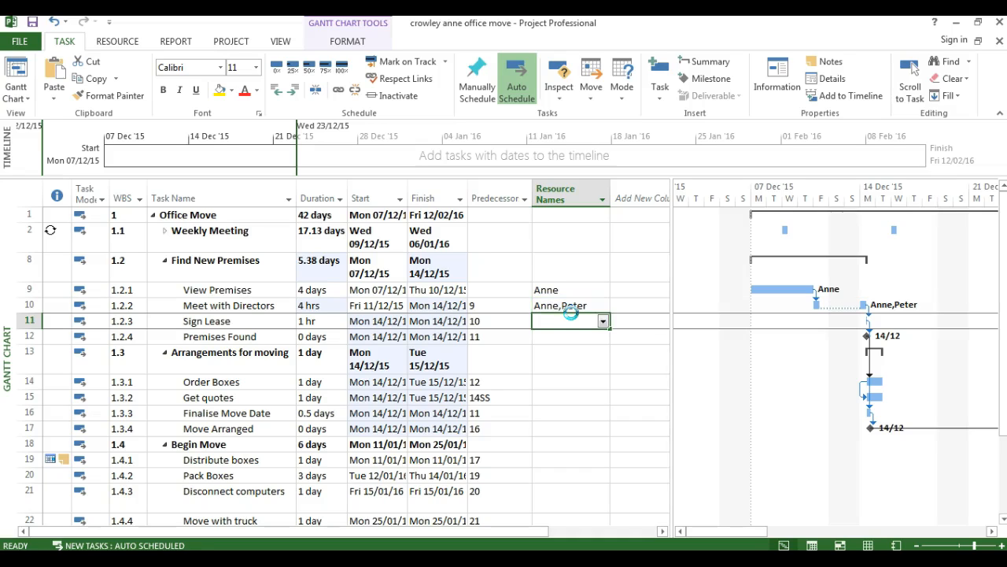
pyautogui.write('Anne')
pyautogui.press('Return')
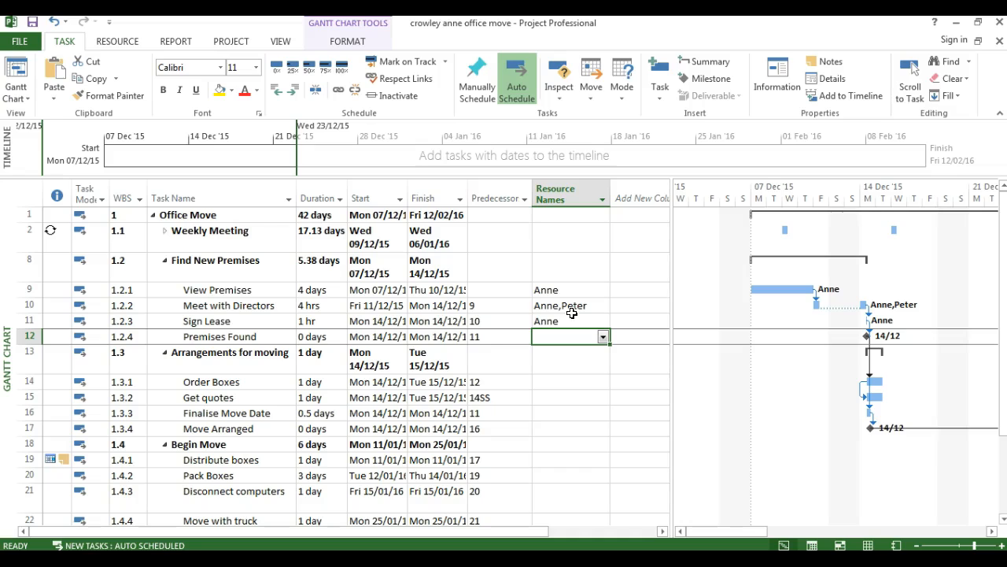
pyautogui.press('Down')
pyautogui.press('Down')
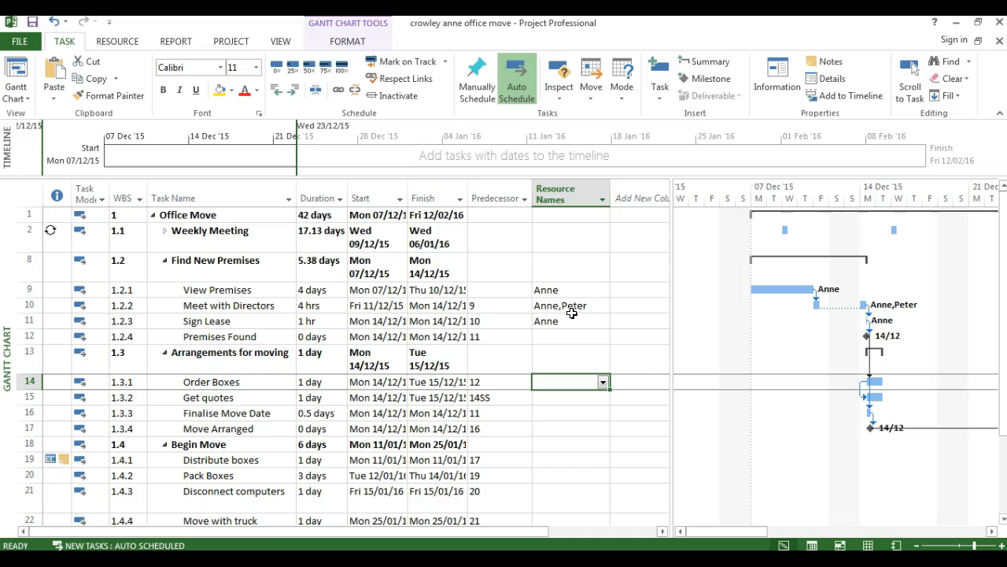
pyautogui.write('Anne')
pyautogui.press('Return')
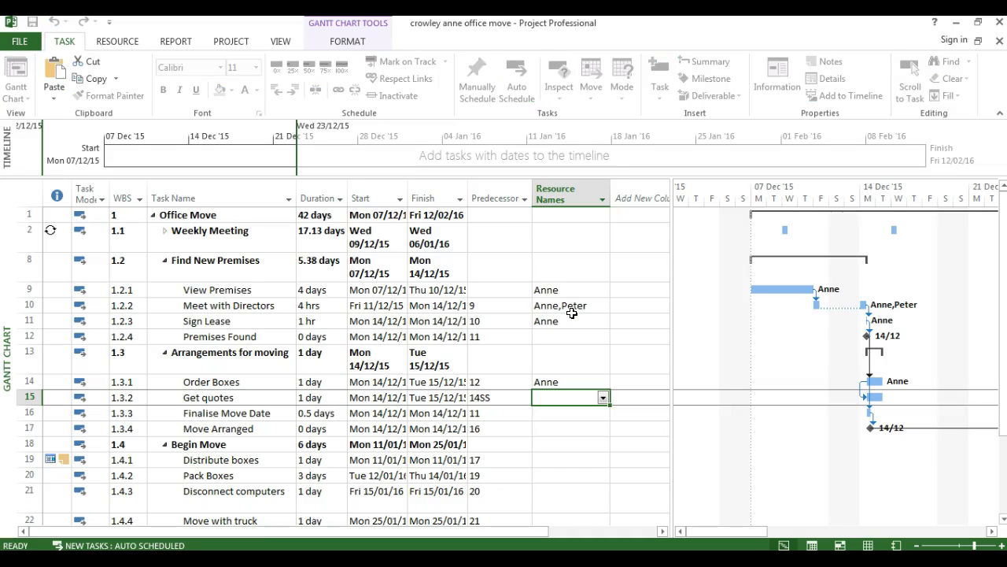
# Assign the resource with initial P to Get quotes and the resource with initial A to Finalise Move Date
pyautogui.write('Peter')
pyautogui.press('Return')
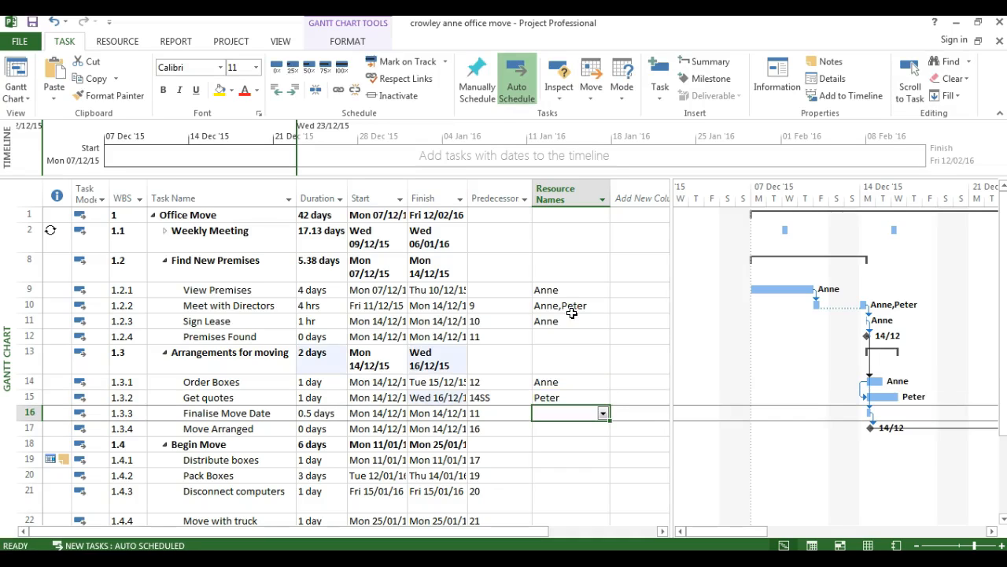
pyautogui.write('Anne')
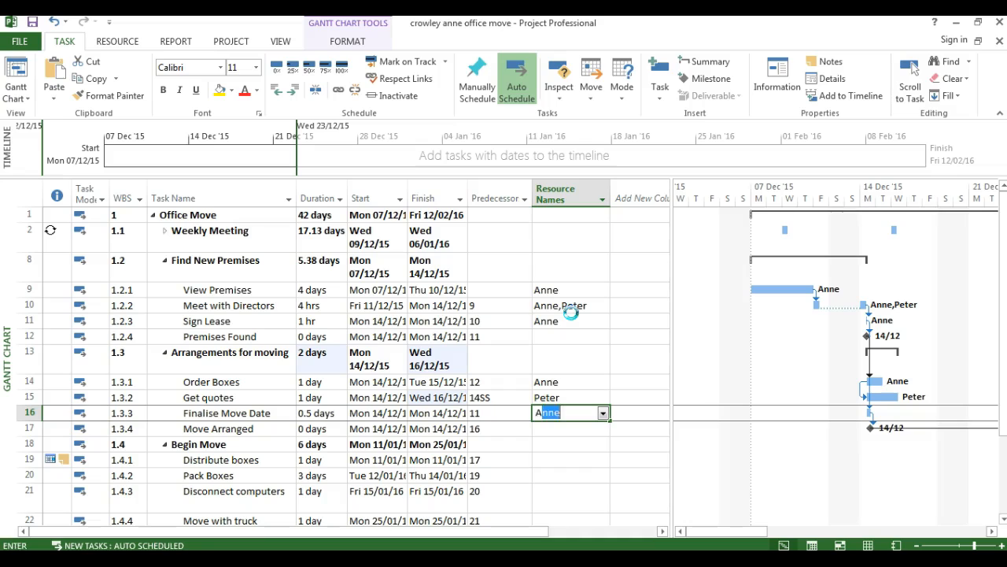
pyautogui.press('Return')
# Assign the resource with initial P to the Distribute boxes task under Begin Move
pyautogui.press('Return')
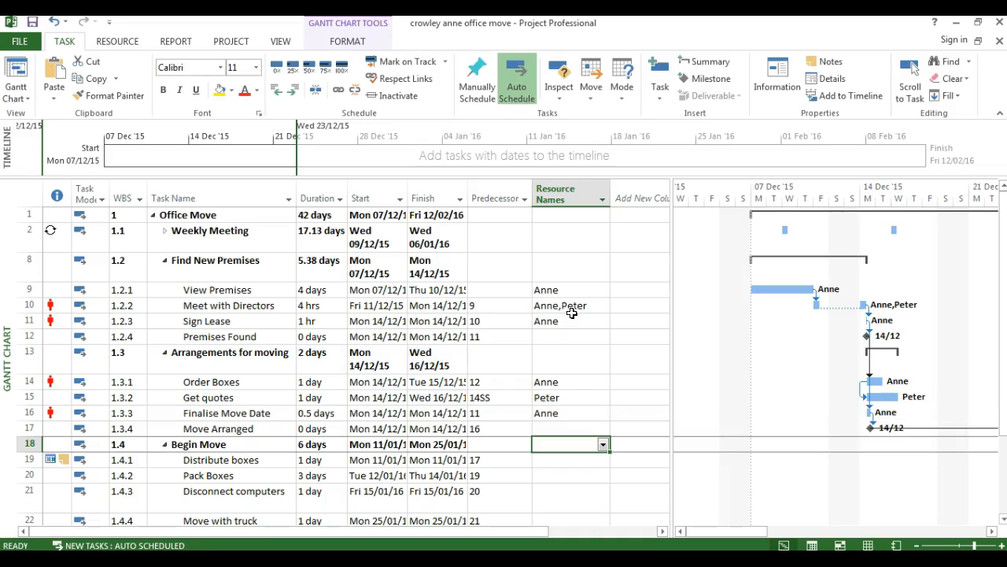
pyautogui.press('Return')
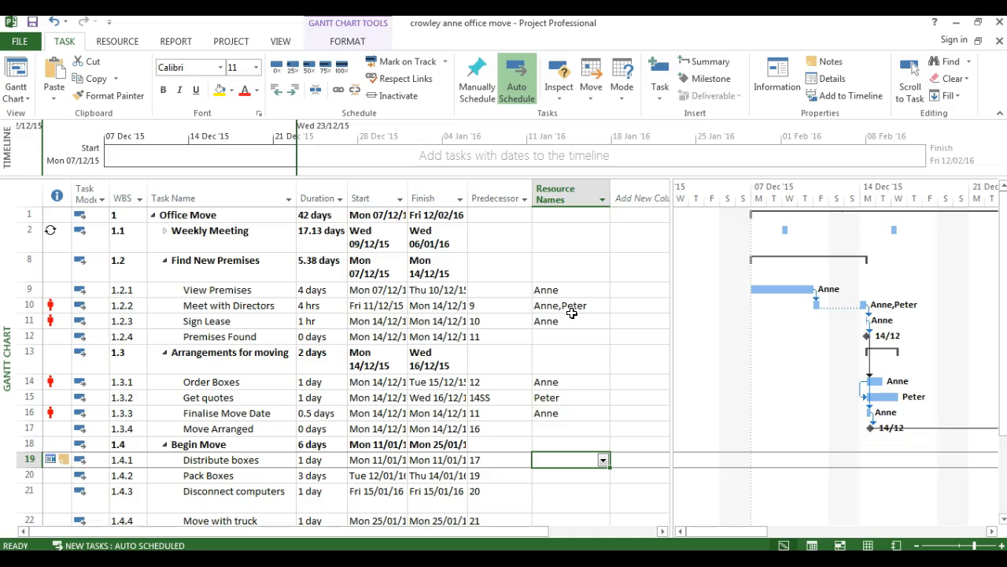
pyautogui.write('Peter')
pyautogui.press('Return')
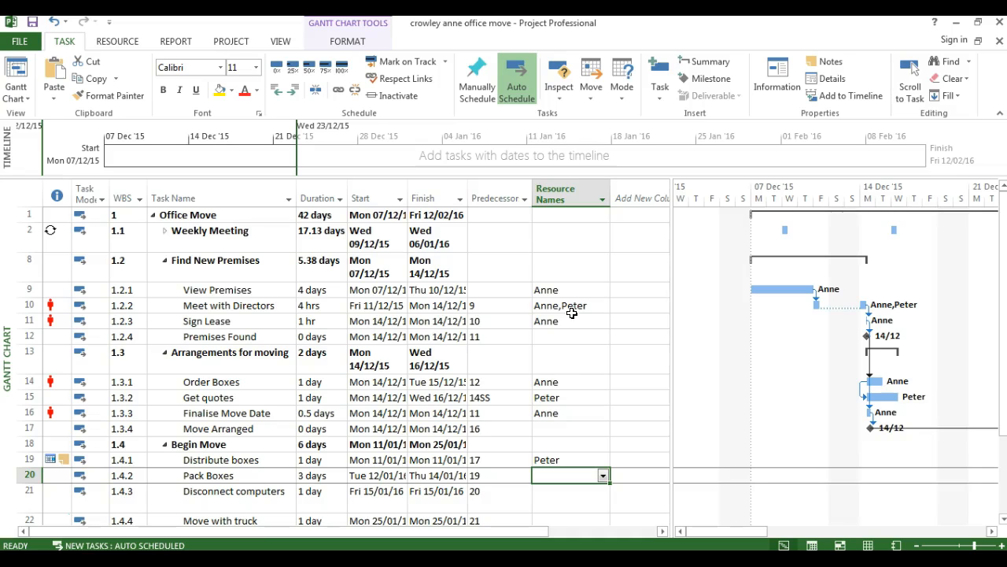
# Assign the resources with initials A and P together to the Pack Boxes task
pyautogui.click(603, 476)
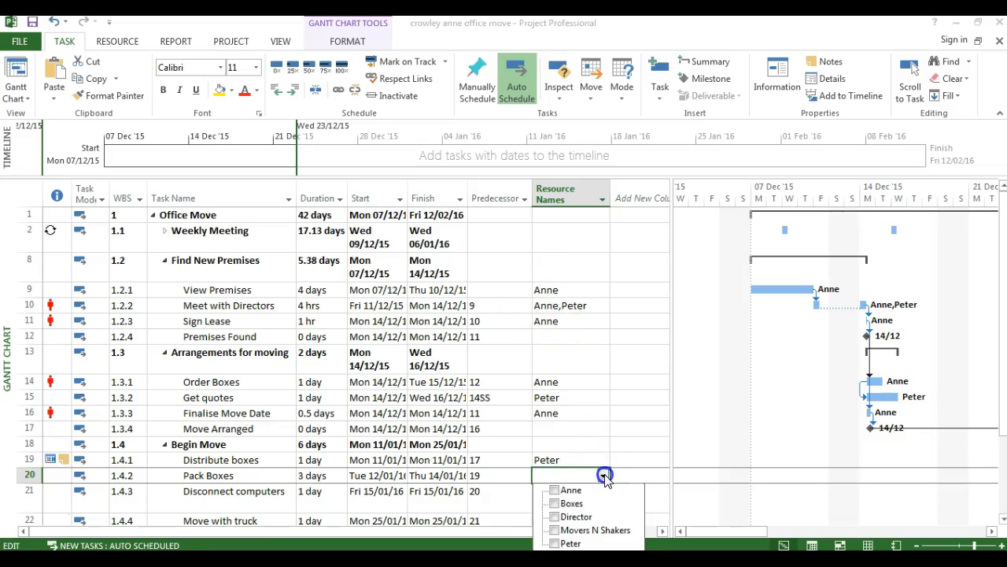
pyautogui.click(555, 490)
pyautogui.click(555, 543)
pyautogui.press('Return')
pyautogui.press('Return')
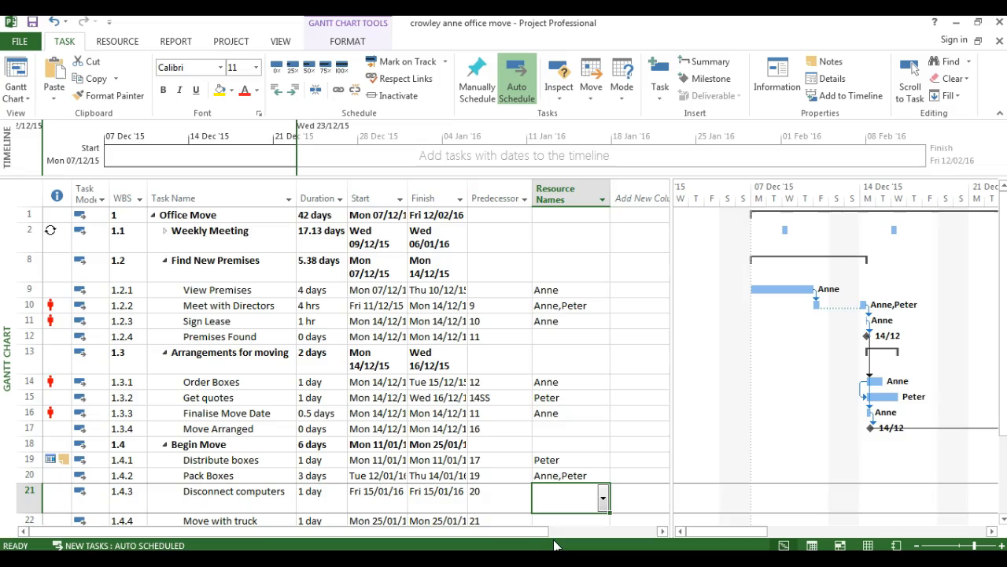
# Fill the Pack Boxes resource assignment down to the Disconnect computers task
pyautogui.scroll(-1, 563, 501)
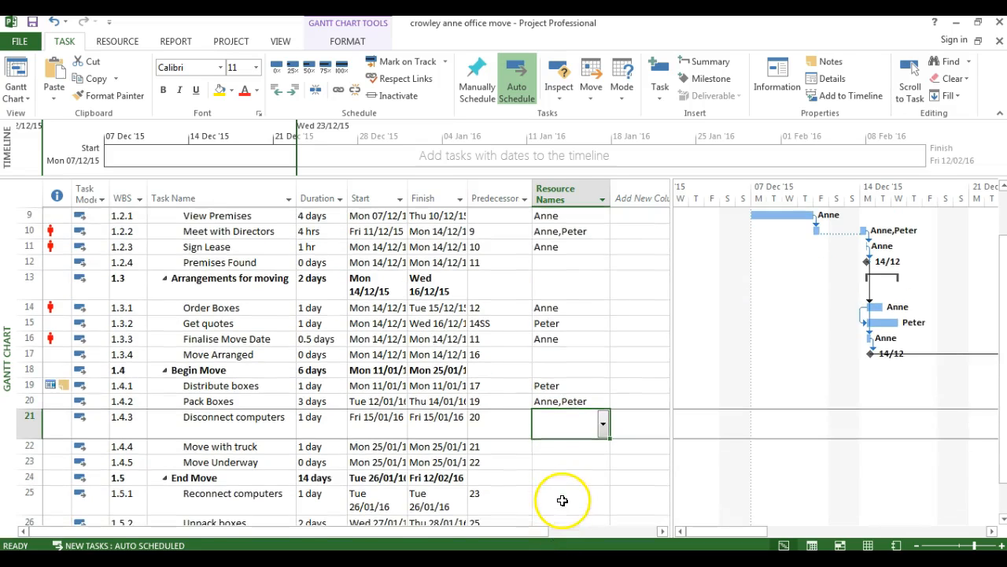
pyautogui.click(561, 401)
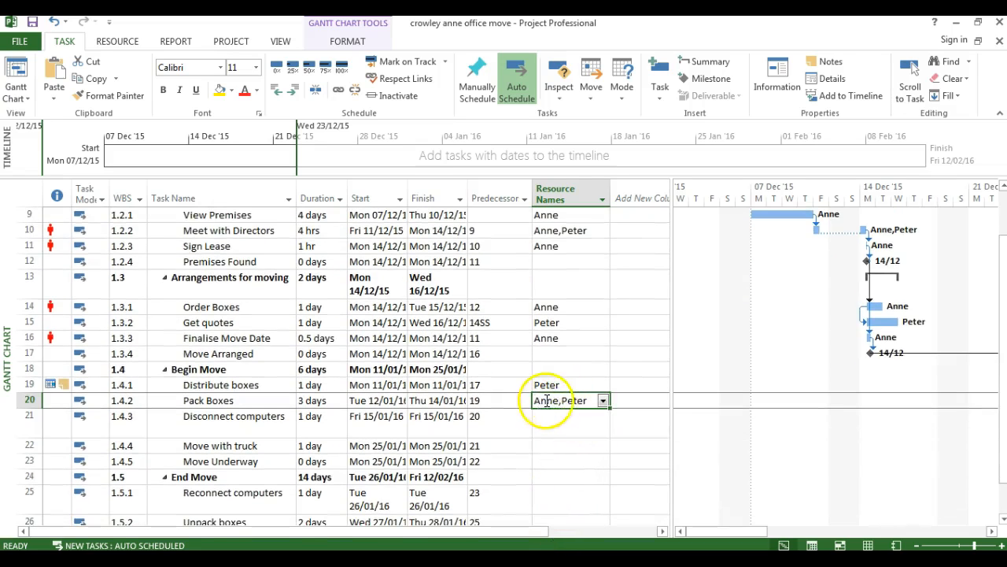
pyautogui.click(611, 408)
pyautogui.moveTo(612, 409); pyautogui.dragTo(607, 422)
pyautogui.click(578, 421)
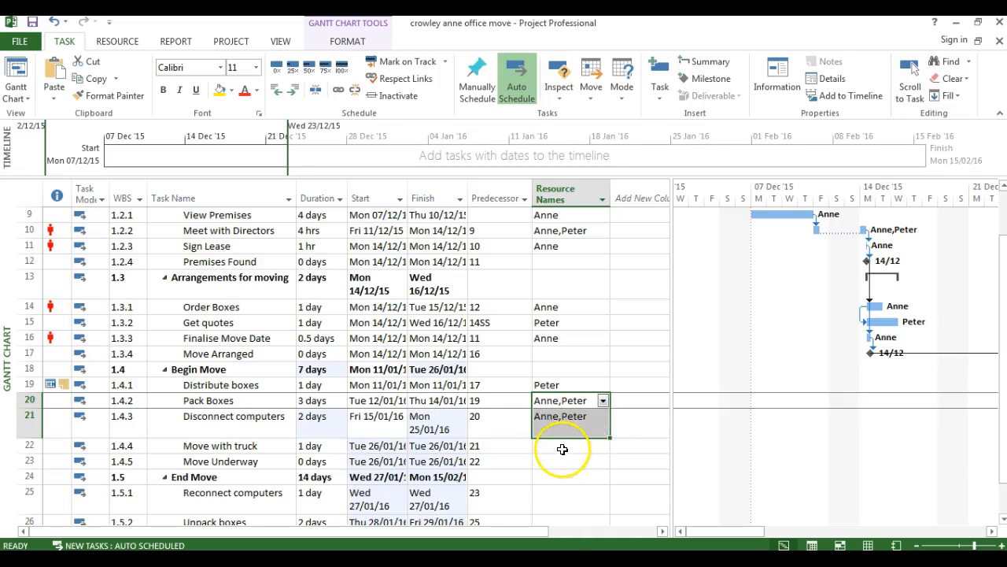
# Assign the Movers N Shakers cost resource to the Move with truck task
pyautogui.click(564, 446)
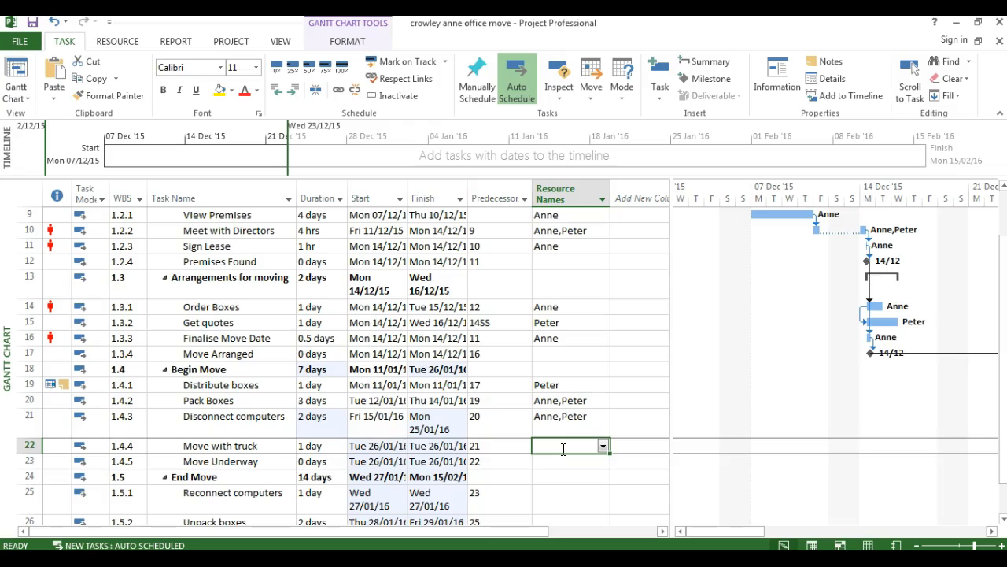
pyautogui.write('M')
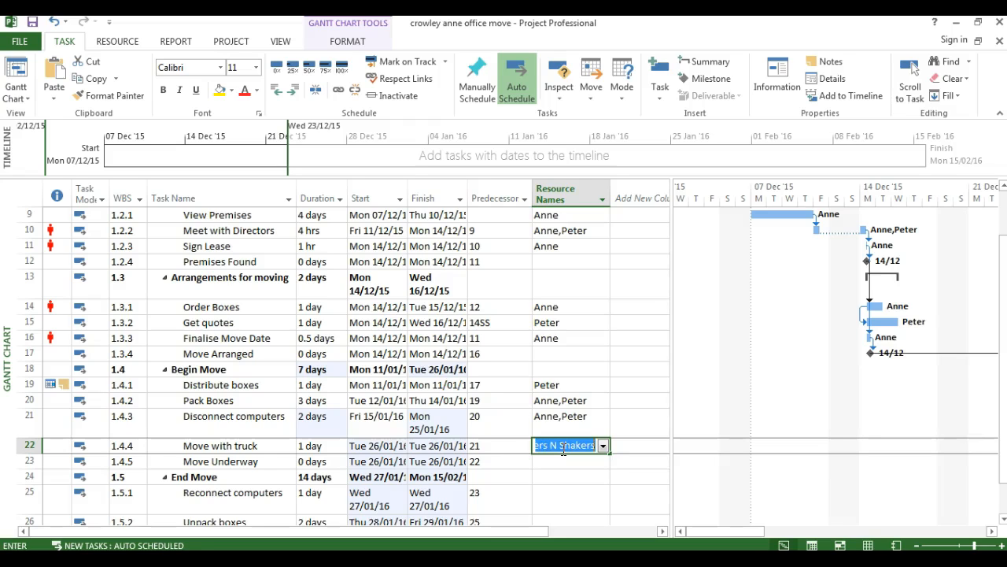
pyautogui.press('Return')
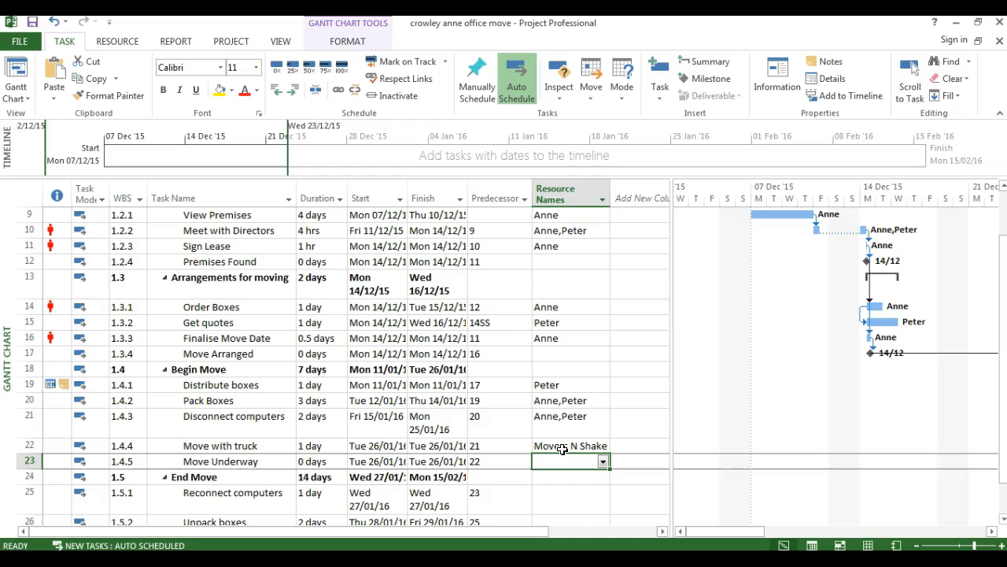
# Assign the resources with initials A and P to Reconnect computers and fill the assignment down to Unpack boxes
pyautogui.press('Return')
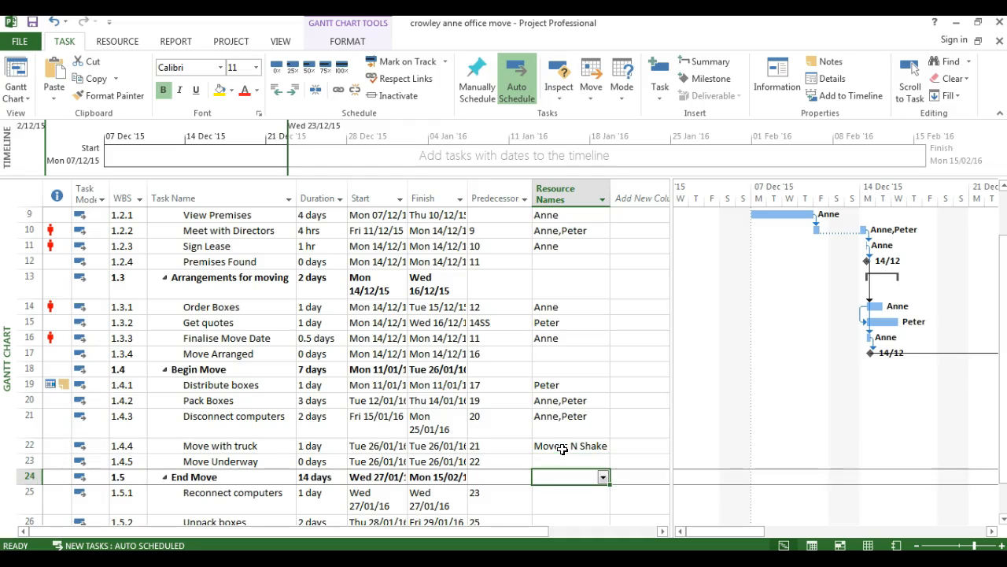
pyautogui.scroll(-1, 562, 448)
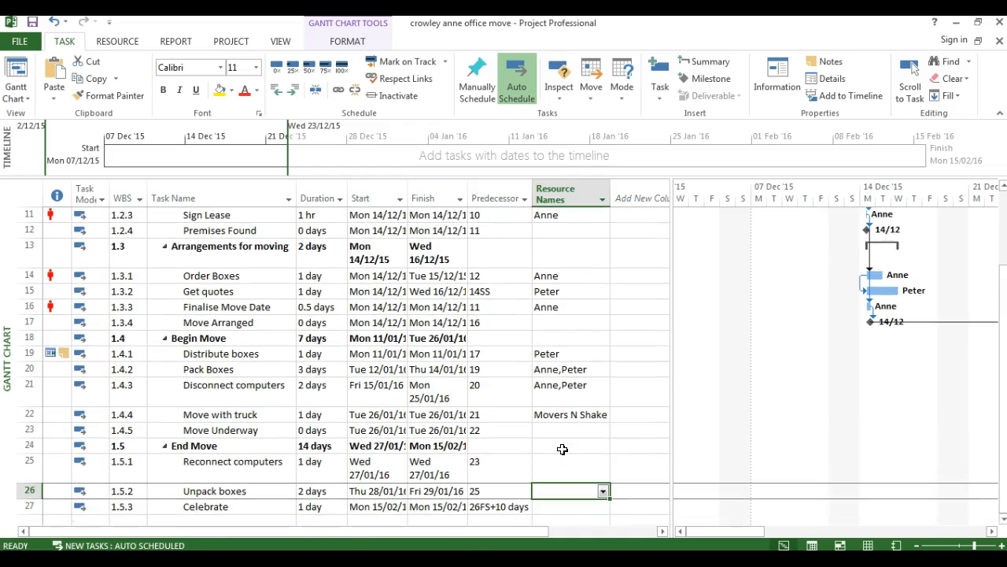
pyautogui.press('Return')
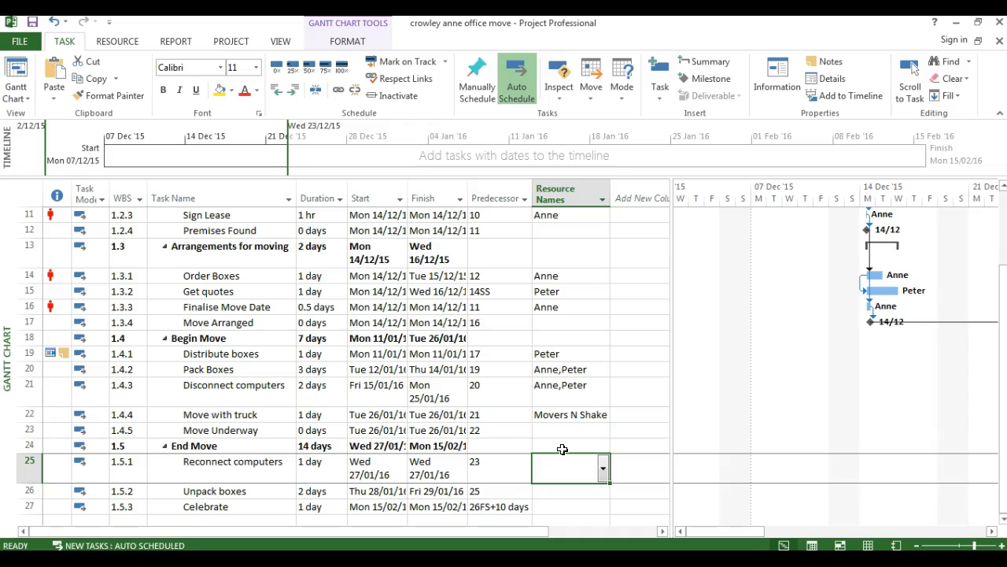
pyautogui.click(603, 468)
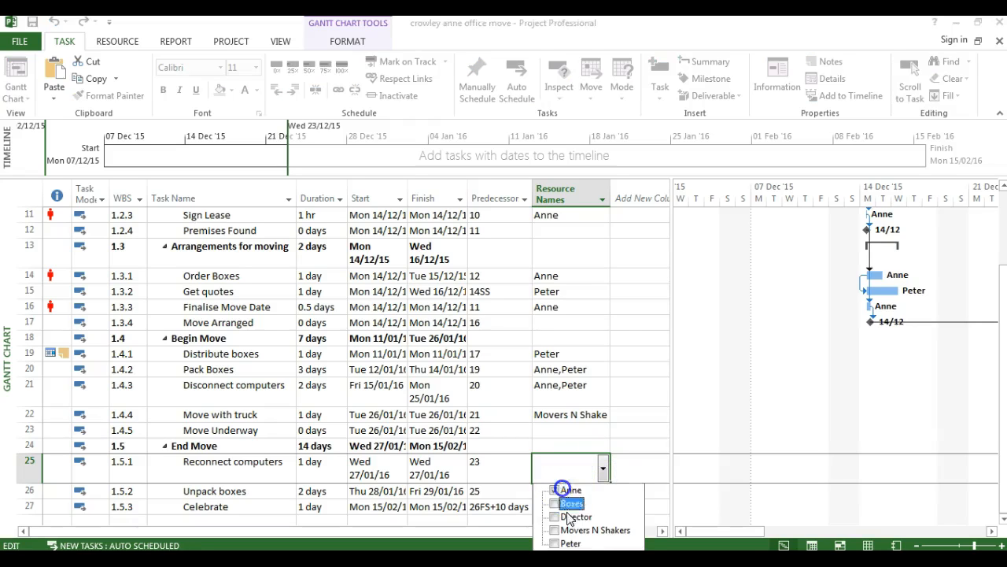
pyautogui.click(565, 544)
pyautogui.press('Return')
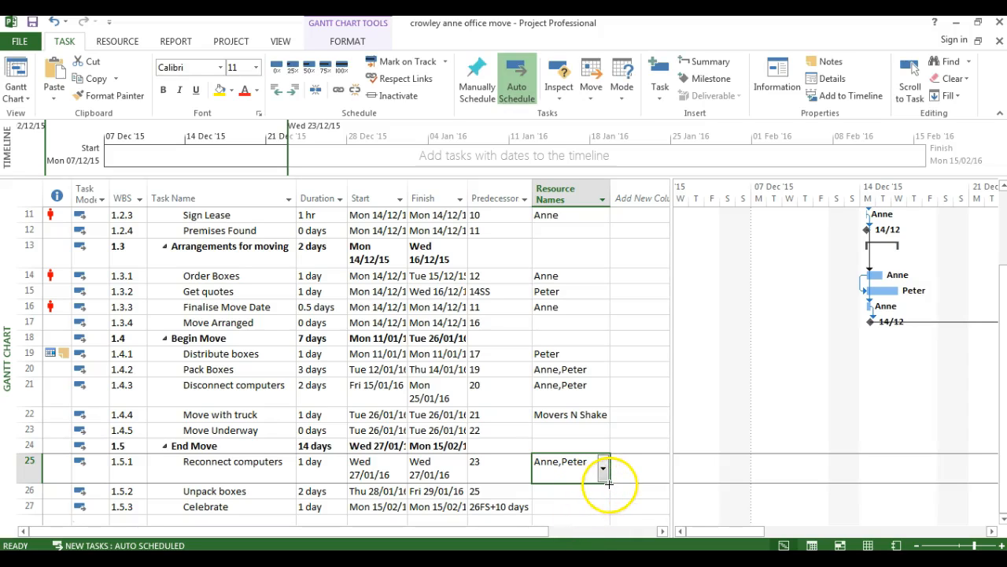
pyautogui.moveTo(609, 482); pyautogui.dragTo(609, 495)
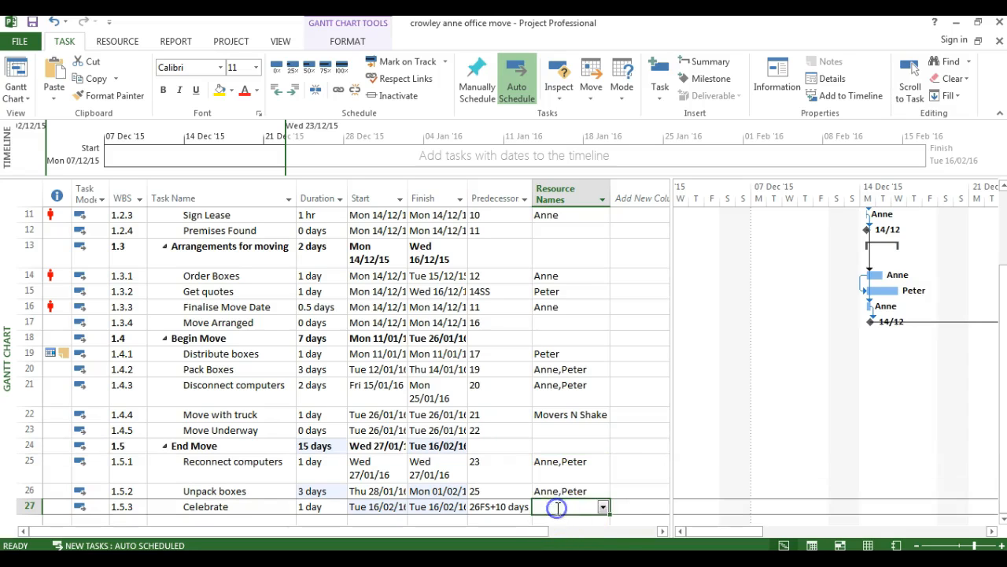
# Assign the Director and the resources with initials A and P to the Celebrate task
pyautogui.click(603, 507)
pyautogui.click(555, 504)
pyautogui.click(554, 450)
pyautogui.click(554, 477)
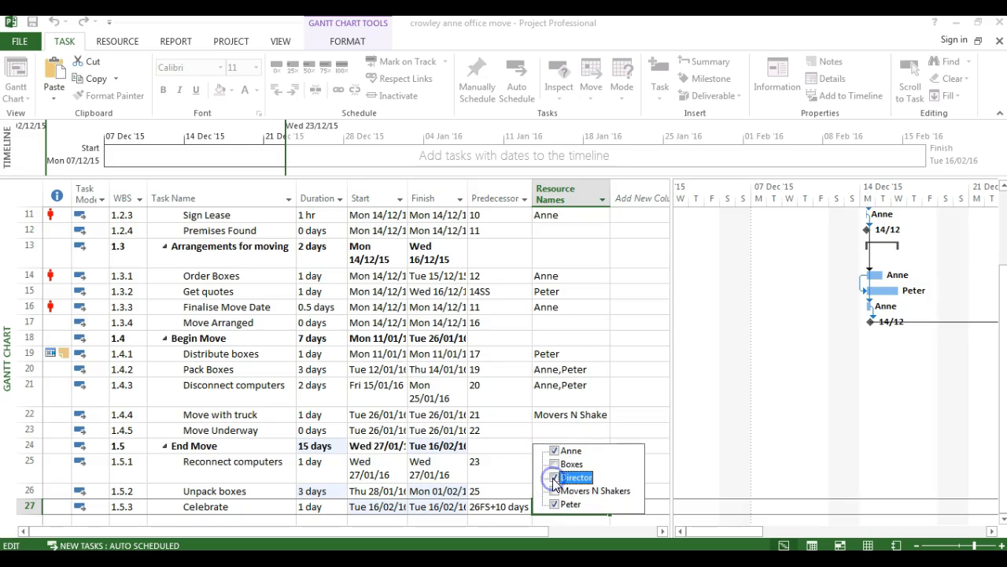
pyautogui.click(371, 421)
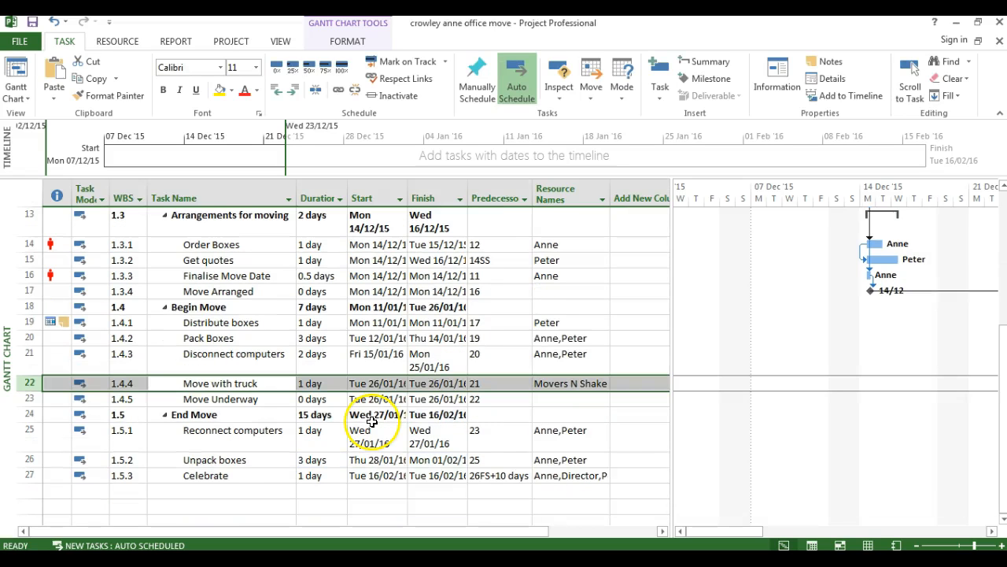
# Set the Movers N Shakers cost on the Move with truck task to €450 and widen the Resource Names column
pyautogui.click(372, 421)
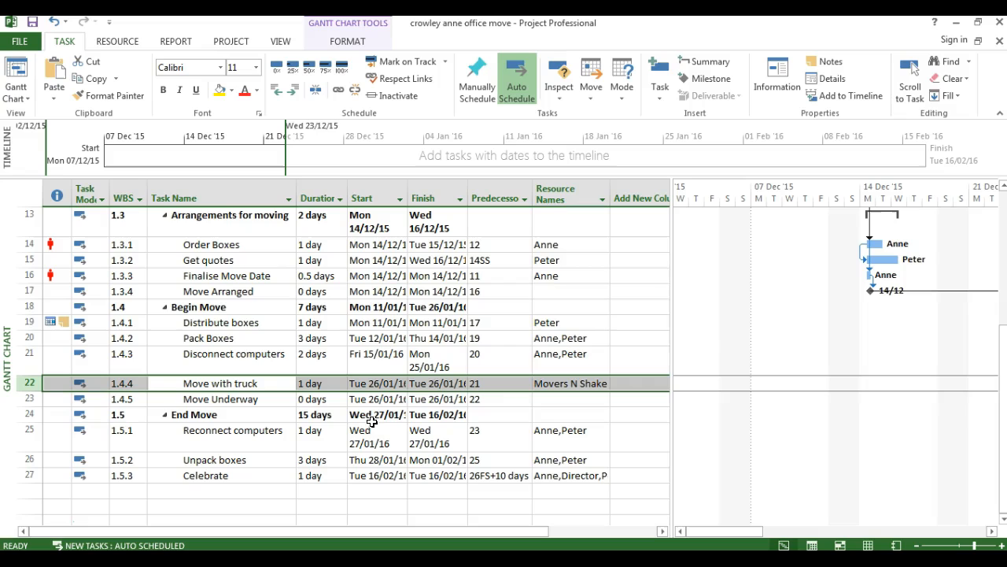
pyautogui.doubleClick(203, 383)
pyautogui.click(394, 170)
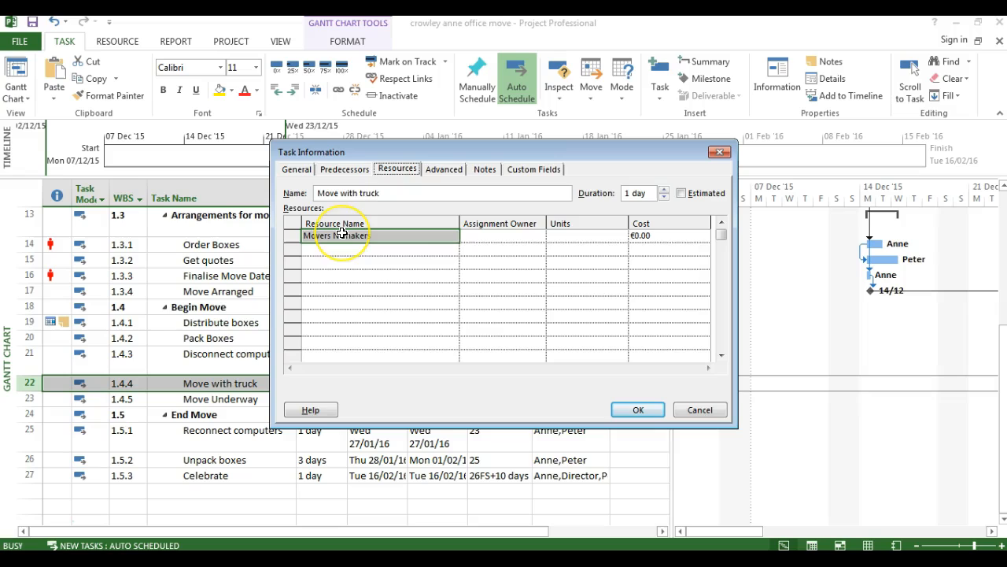
pyautogui.click(651, 236)
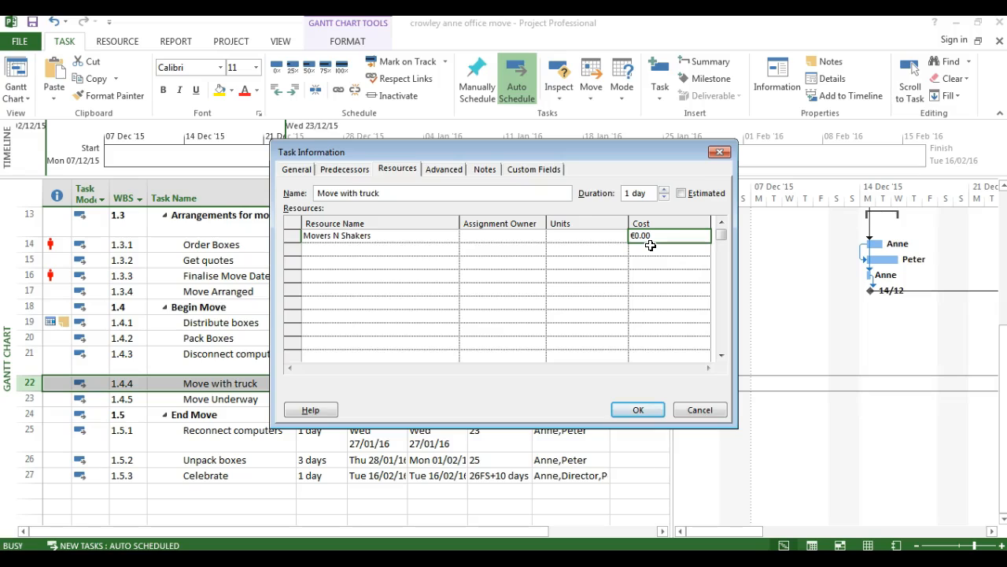
pyautogui.press('Return')
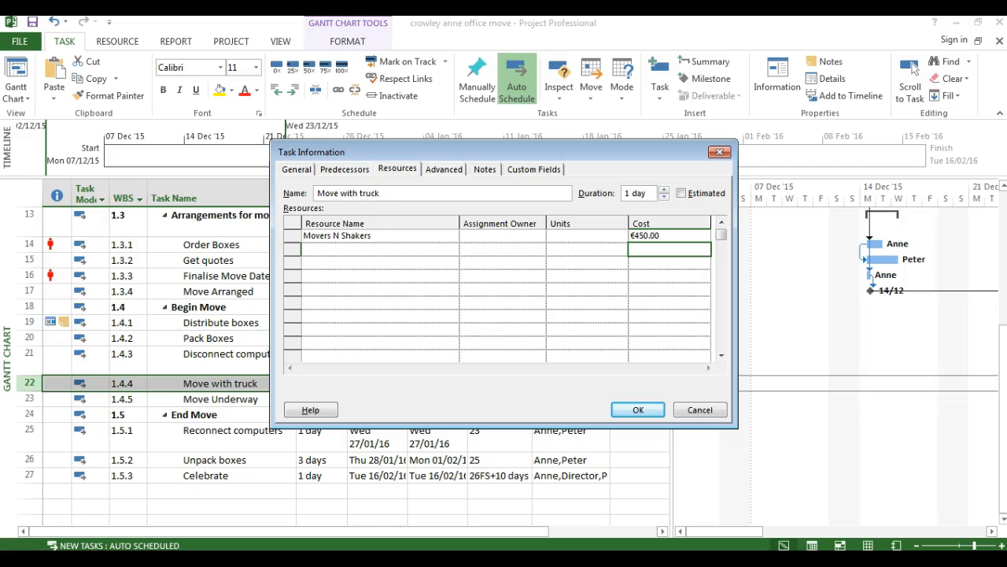
pyautogui.click(637, 411)
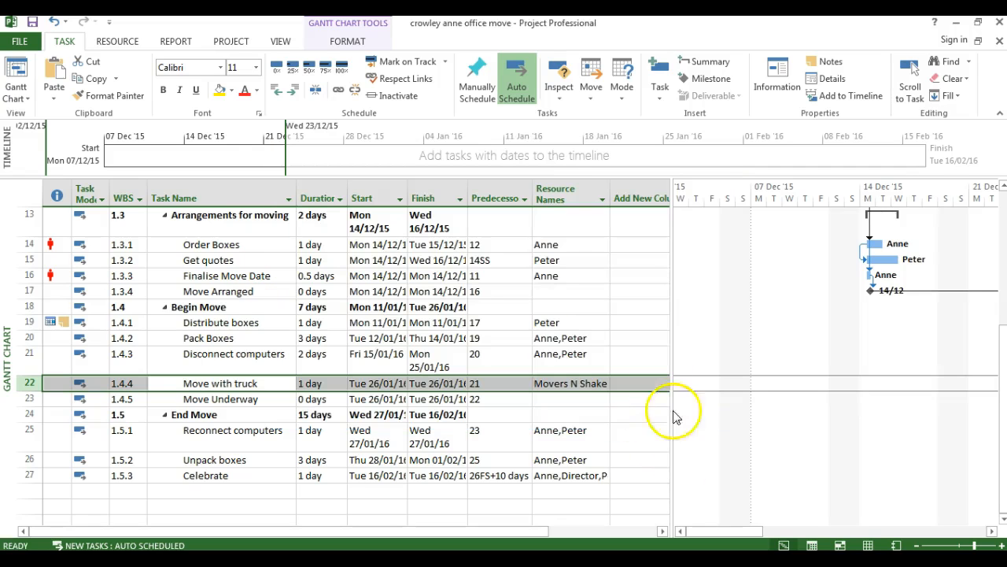
pyautogui.moveTo(609, 195); pyautogui.dragTo(633, 195)
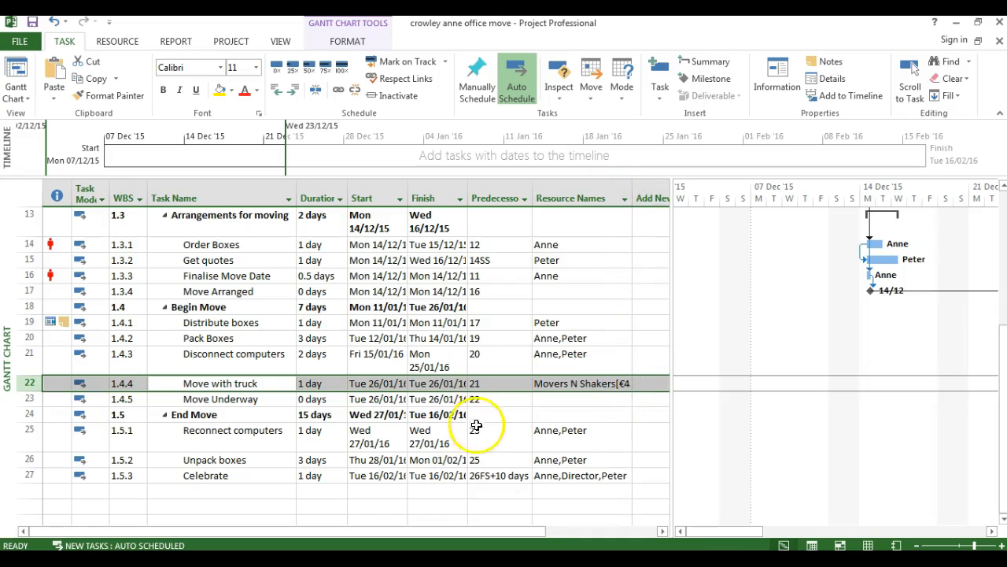
pyautogui.moveTo(638, 198); pyautogui.dragTo(652, 198)
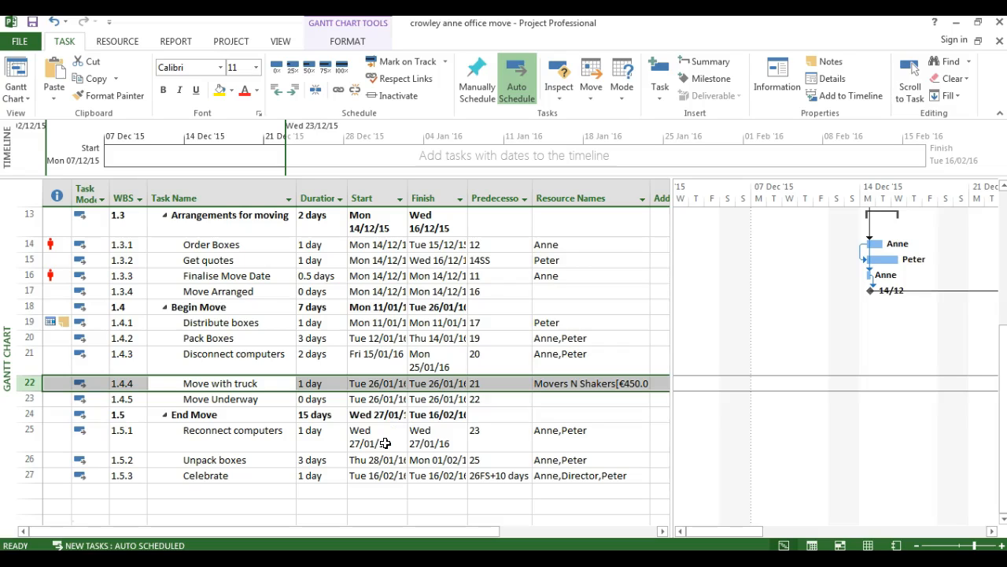
# Add the Boxes material resource to the Distribute boxes task with 150 units
pyautogui.click(236, 322)
pyautogui.doubleClick(236, 330)
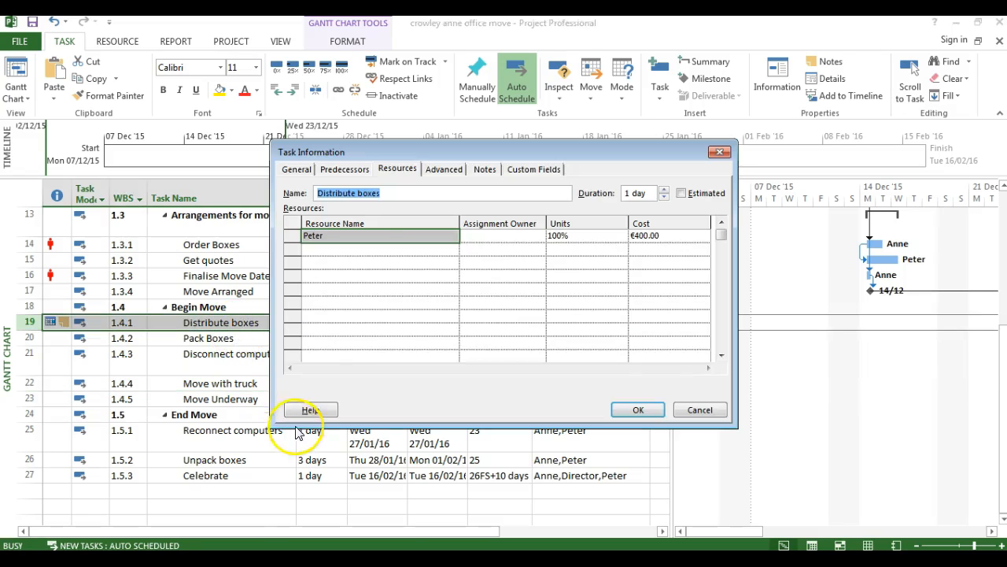
pyautogui.click(399, 174)
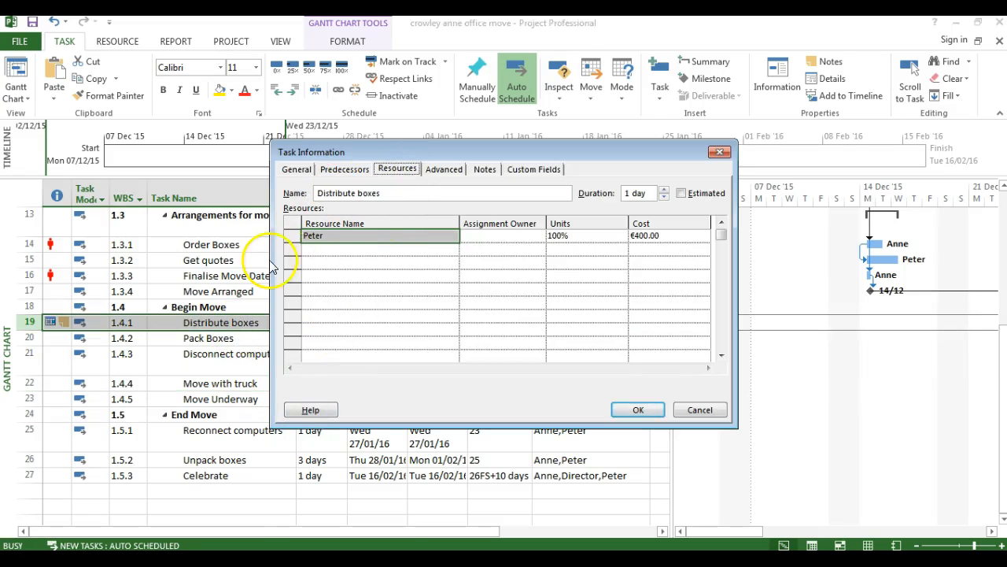
pyautogui.click(324, 248)
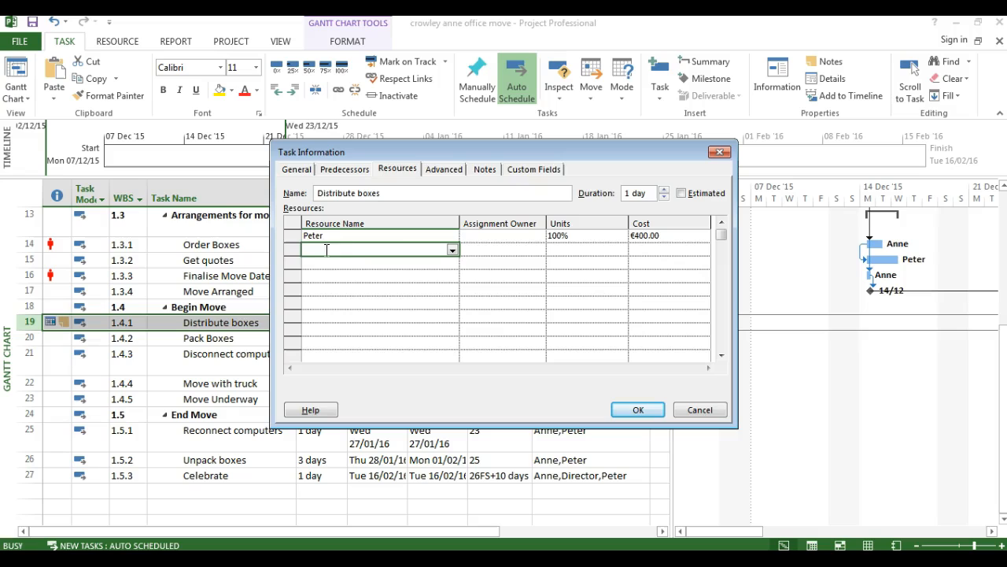
pyautogui.click(452, 249)
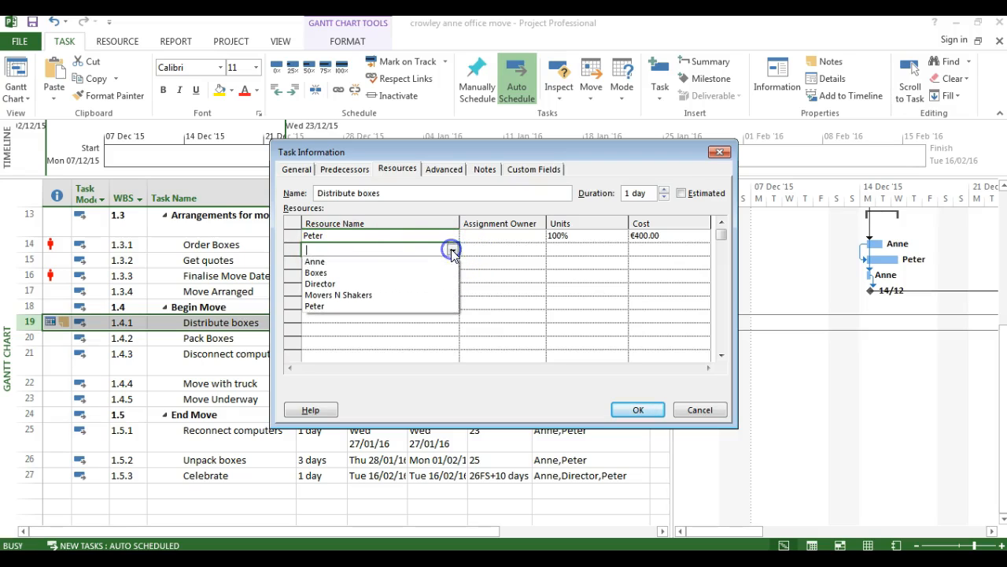
pyautogui.click(329, 273)
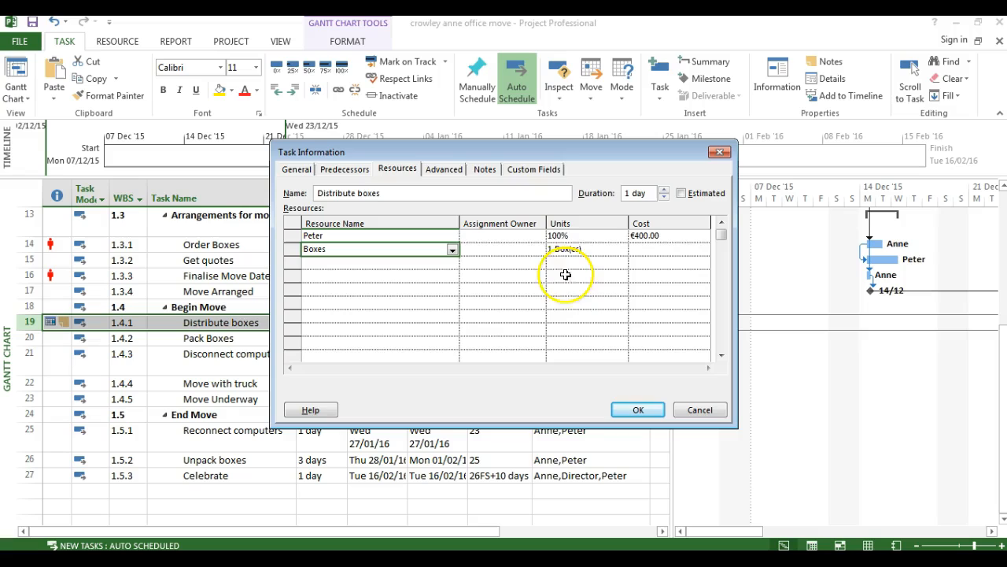
pyautogui.click(557, 249)
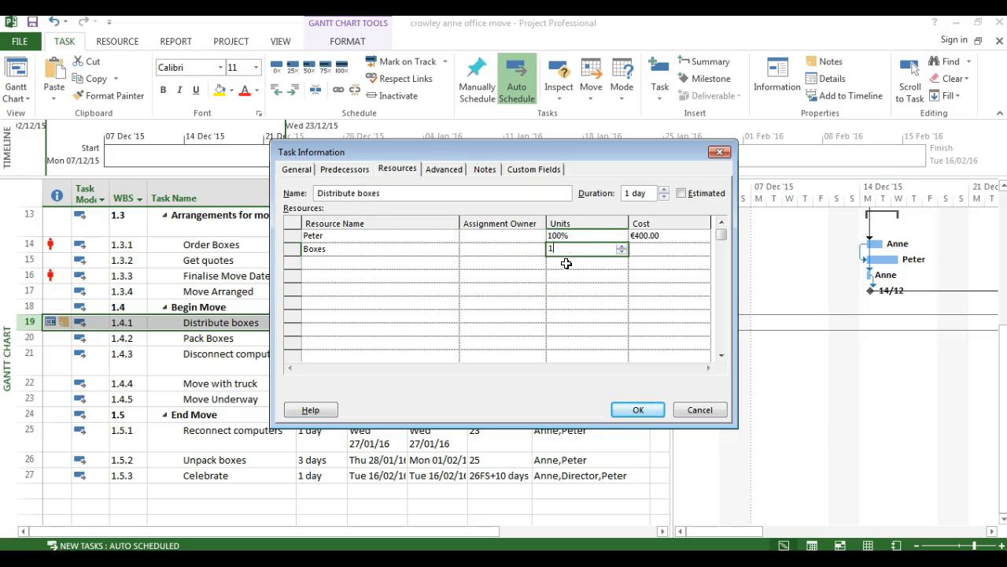
pyautogui.write('50')
pyautogui.click(634, 269)
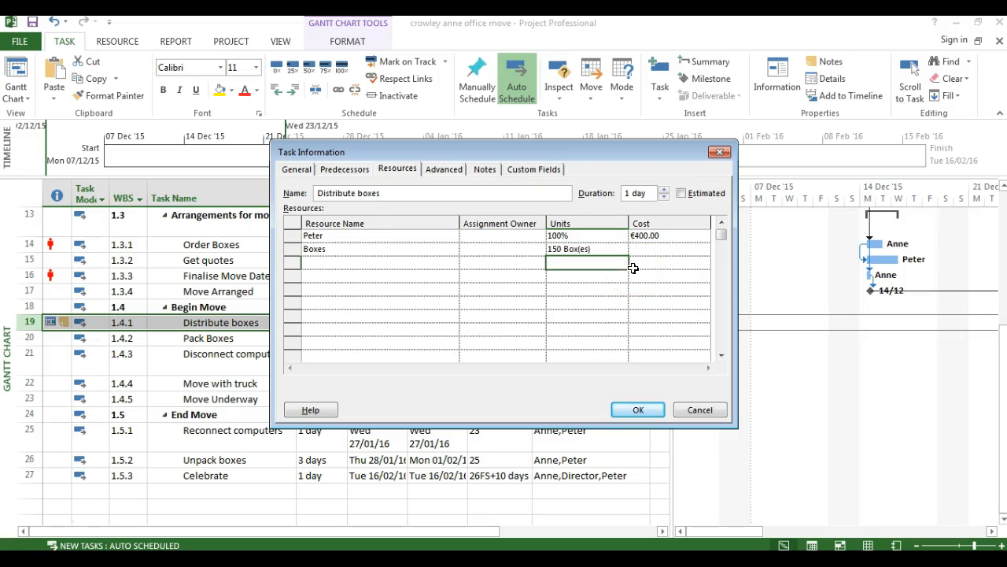
pyautogui.click(604, 324)
pyautogui.click(634, 415)
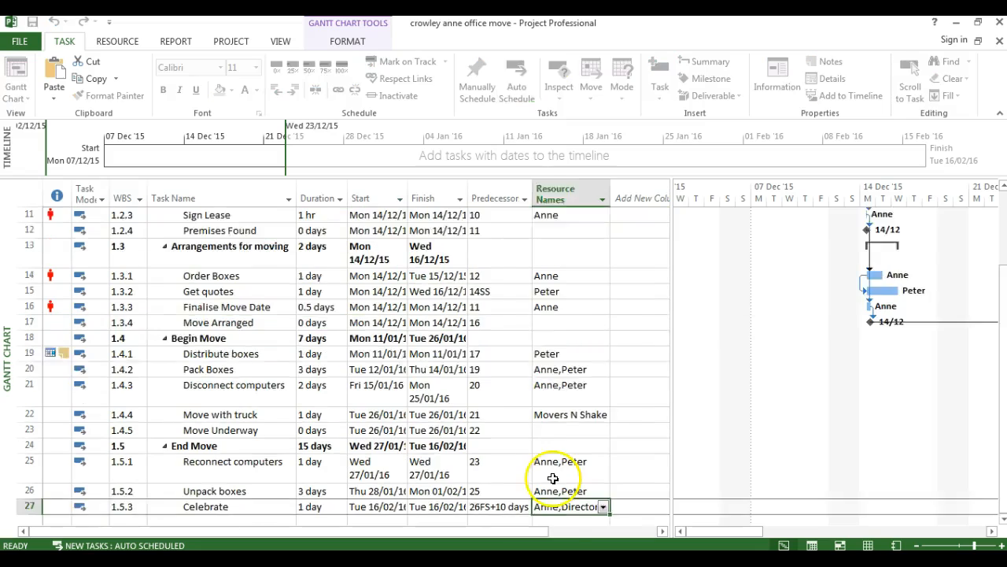
# Expand the Weekly Meeting recurring task to show its individual meetings
pyautogui.scroll(3, 171, 307)
pyautogui.click(171, 307)
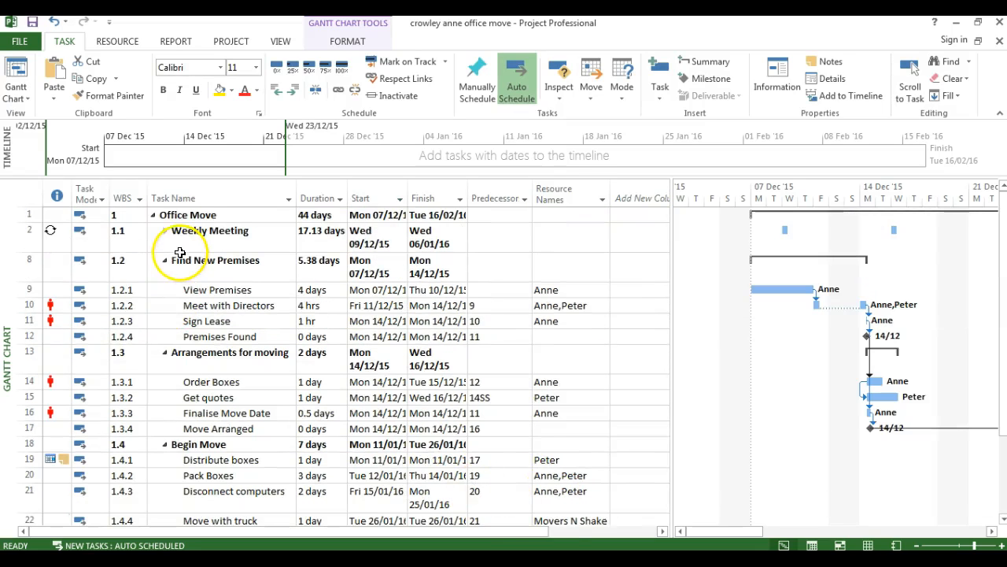
pyautogui.click(165, 231)
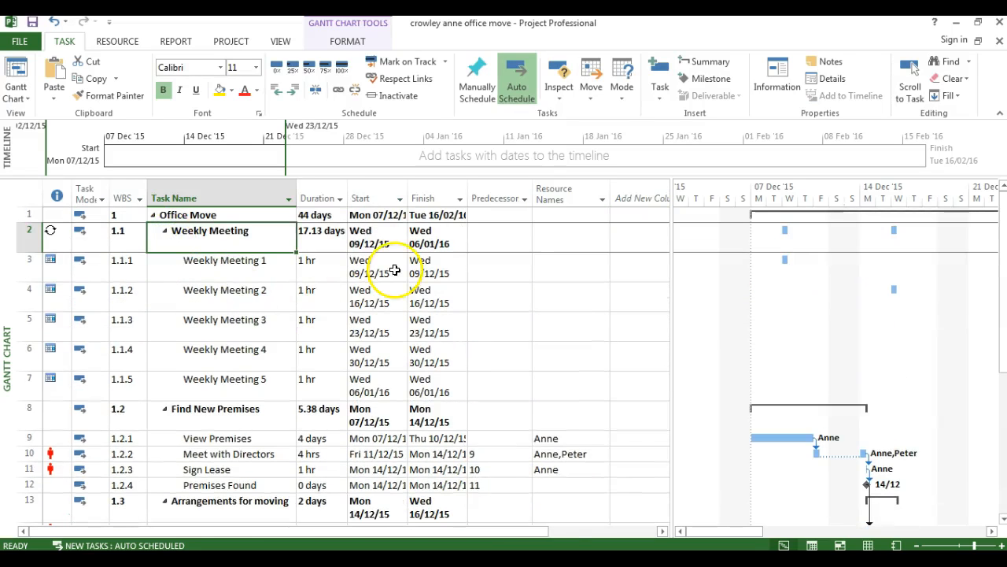
# Assign the Director and the resources with initials A and P to Weekly Meeting 1
pyautogui.click(567, 267)
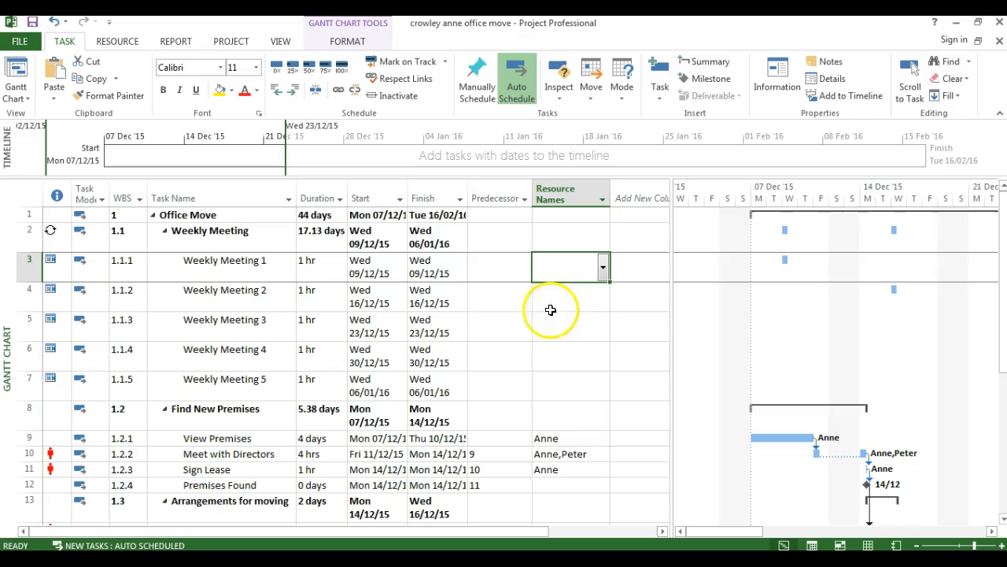
pyautogui.click(603, 267)
pyautogui.click(570, 289)
pyautogui.click(559, 344)
pyautogui.click(555, 315)
pyautogui.press('Return')
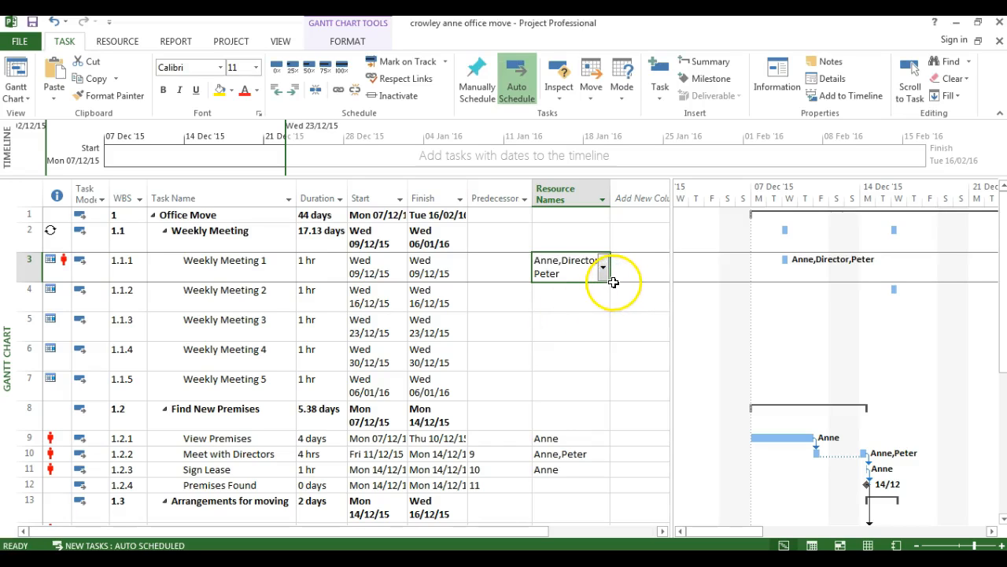
# Fill the Weekly Meeting 1 resource assignment down through Weekly Meeting 5
pyautogui.moveTo(610, 281); pyautogui.dragTo(606, 401)
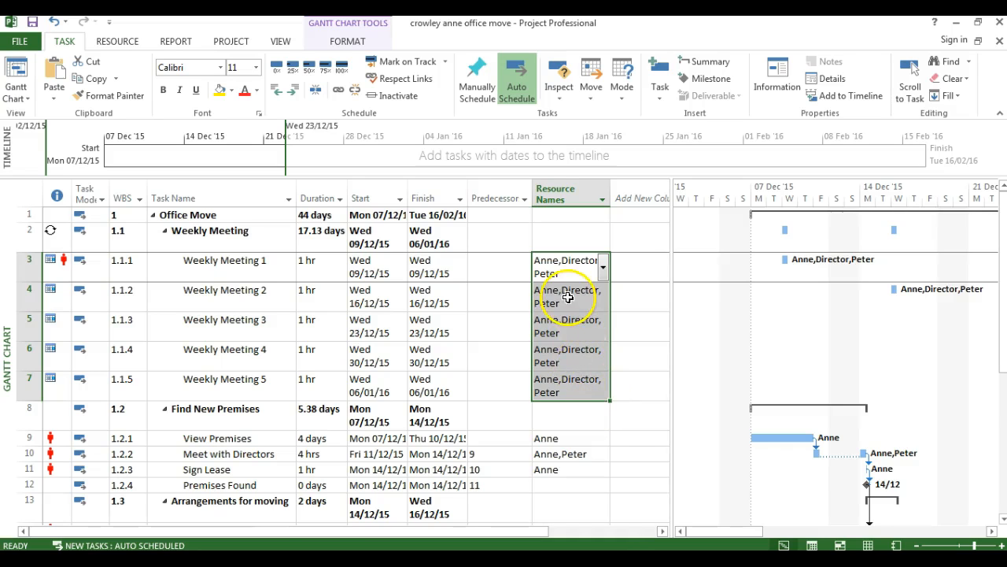
pyautogui.scroll(-2, 566, 346)
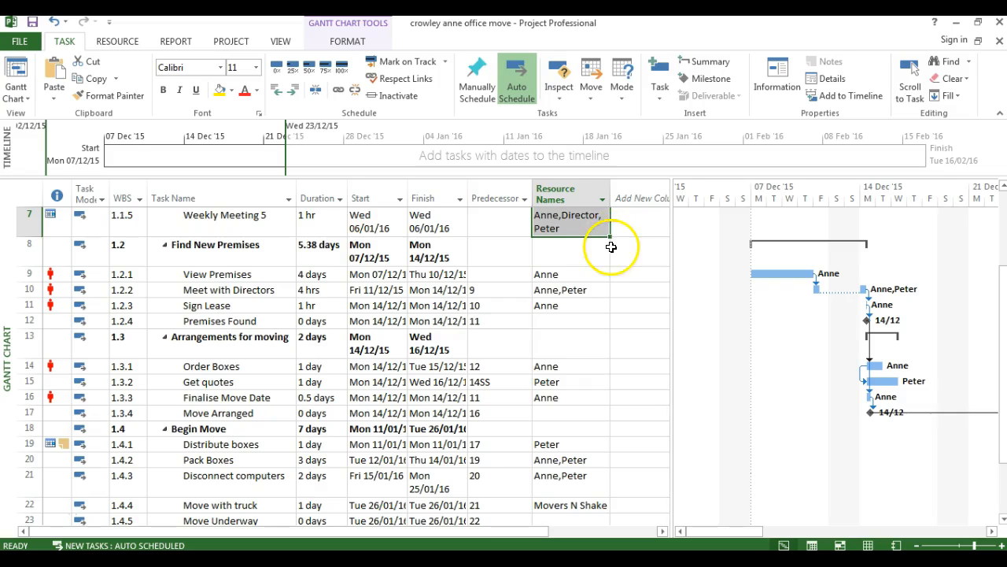
pyautogui.click(568, 321)
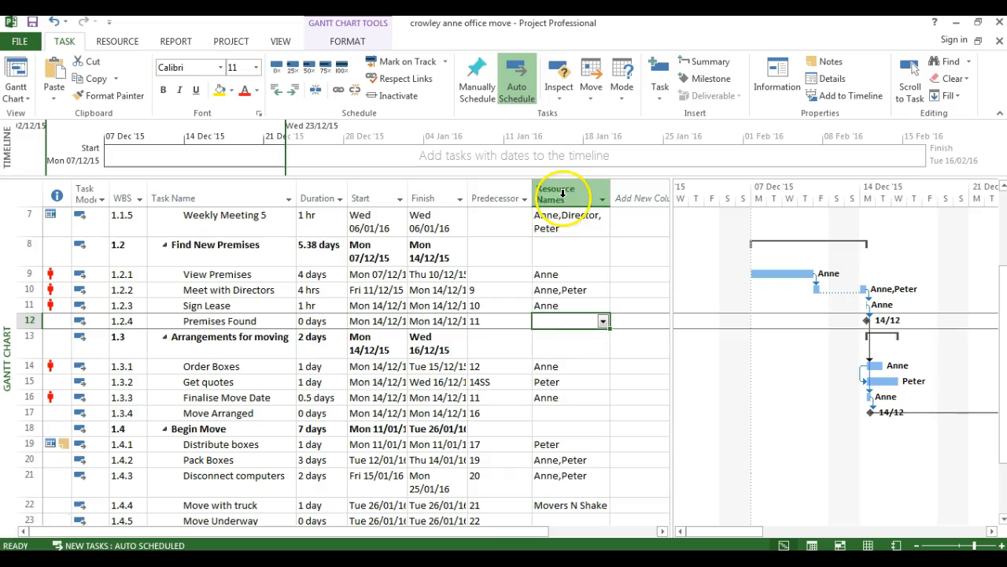